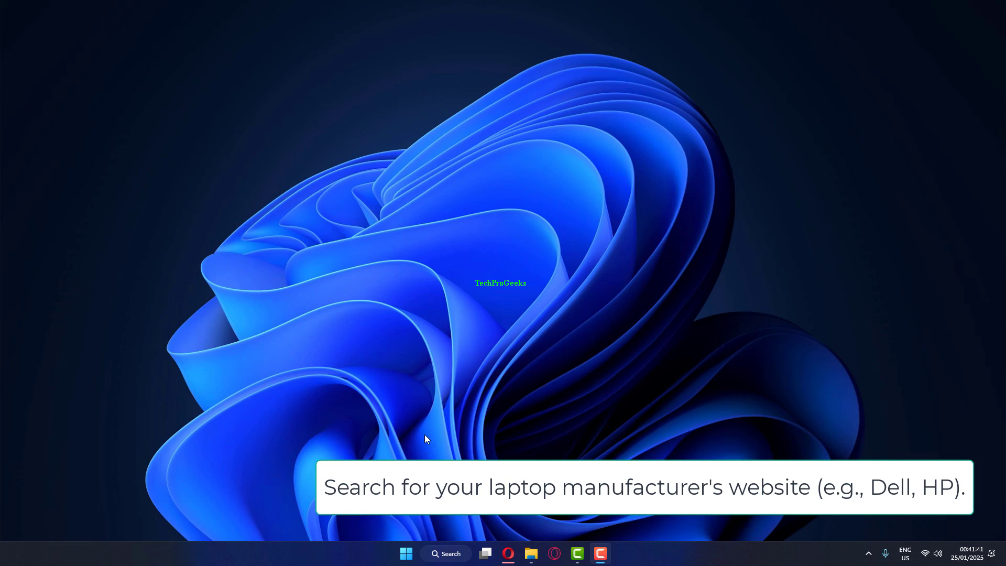
Search the computer for google chrome and launch the Google Chrome app
left_click(406, 554)
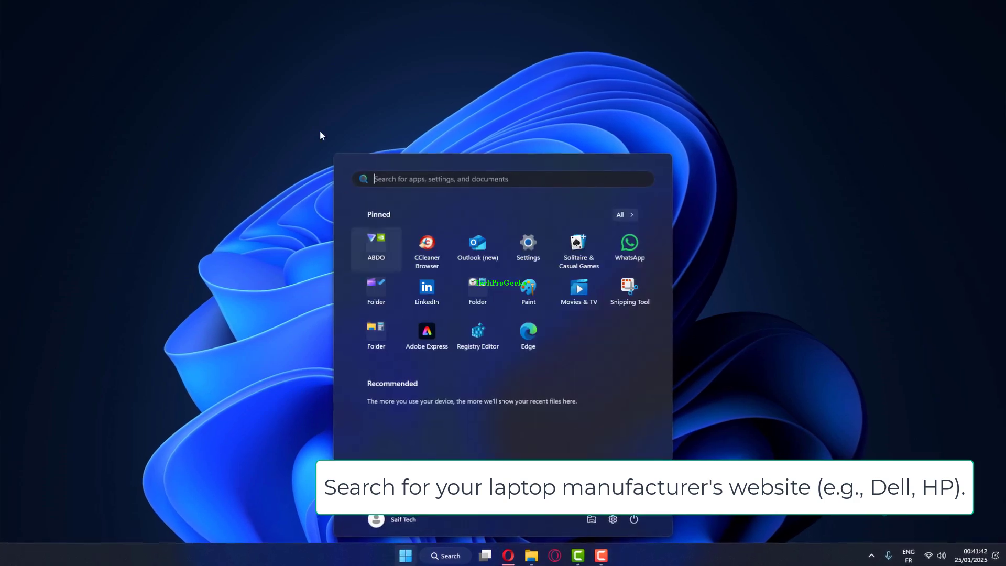
type("google ")
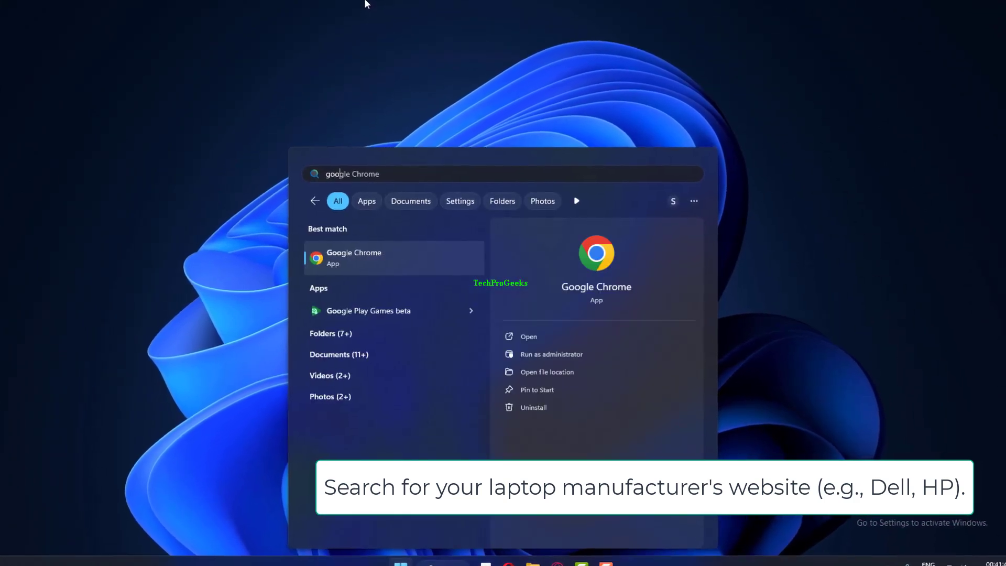
type("chrom")
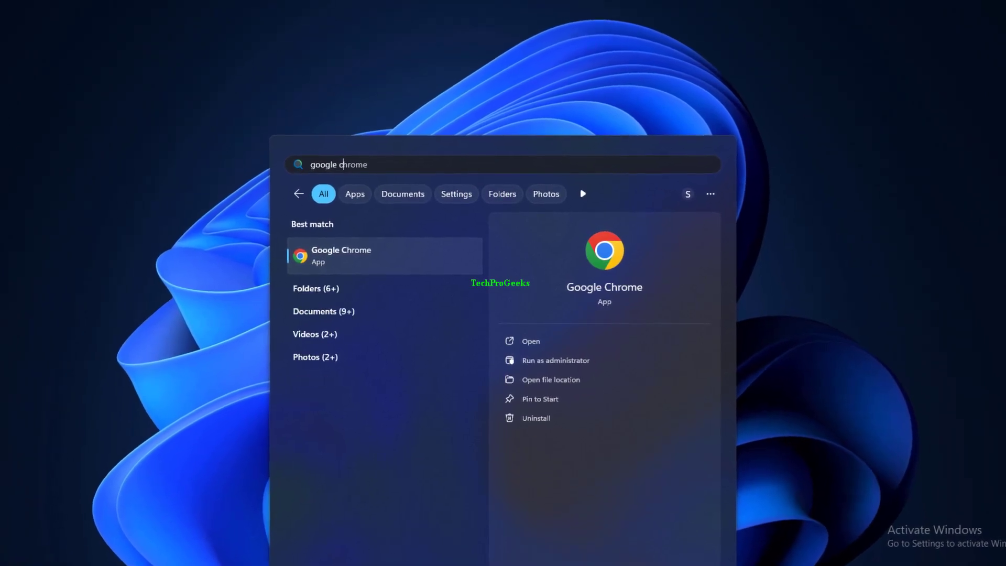
type("e")
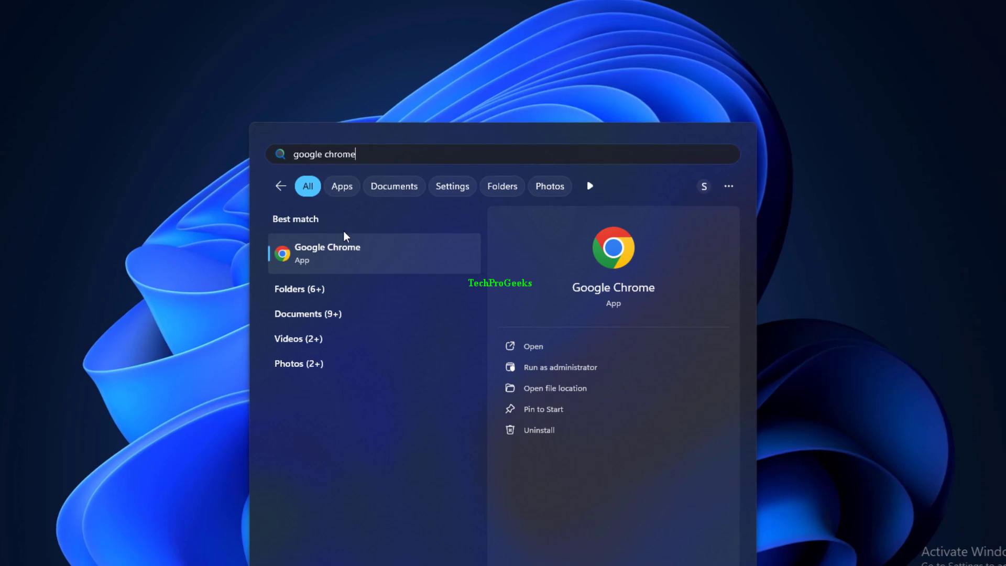
left_click(384, 271)
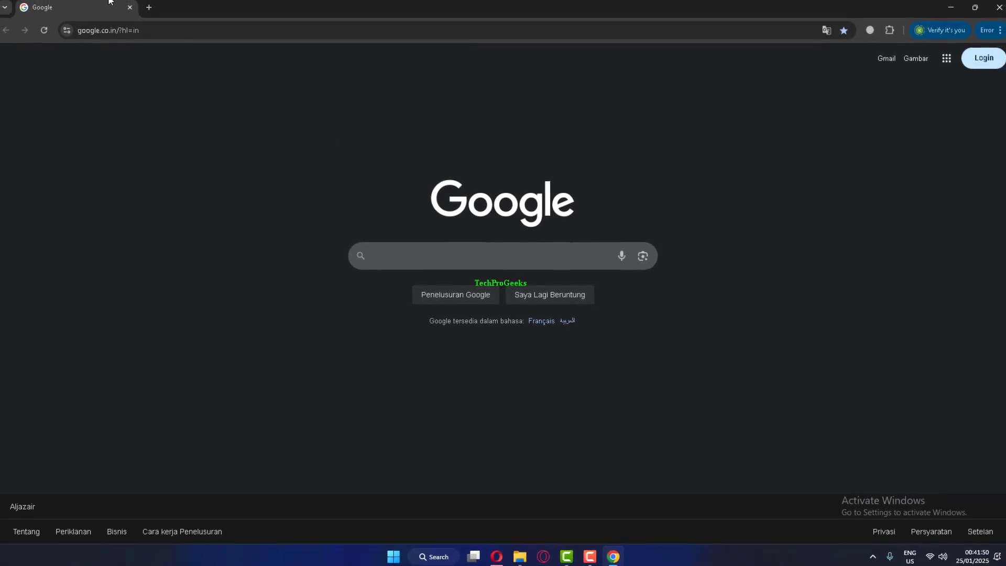
Replace the open Google page with a fresh tab, search for "dell camera driver" and open Dell's Realtek IR Camera Driver page
left_click(153, 15)
left_click(138, 15)
left_click(134, 11)
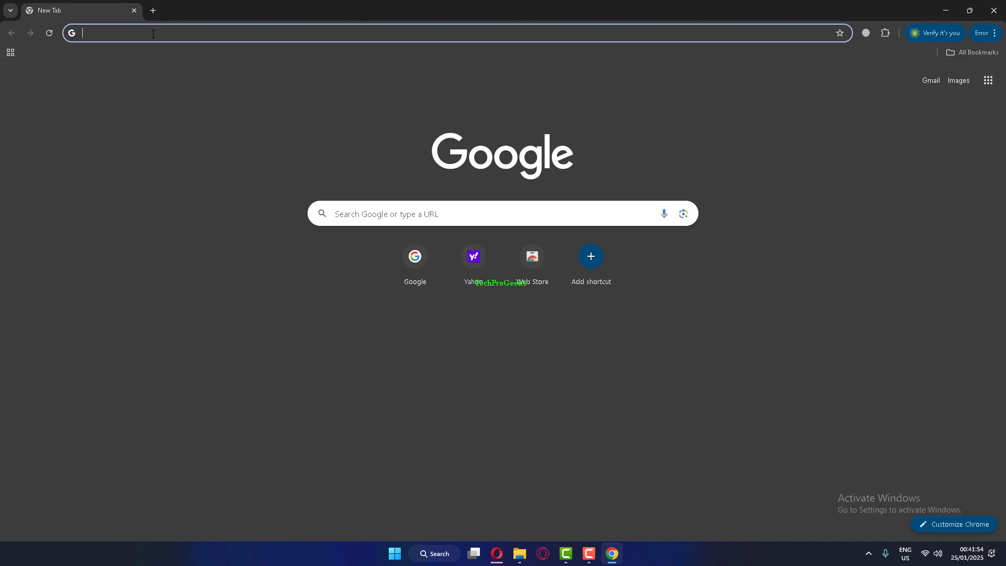
type("dell")
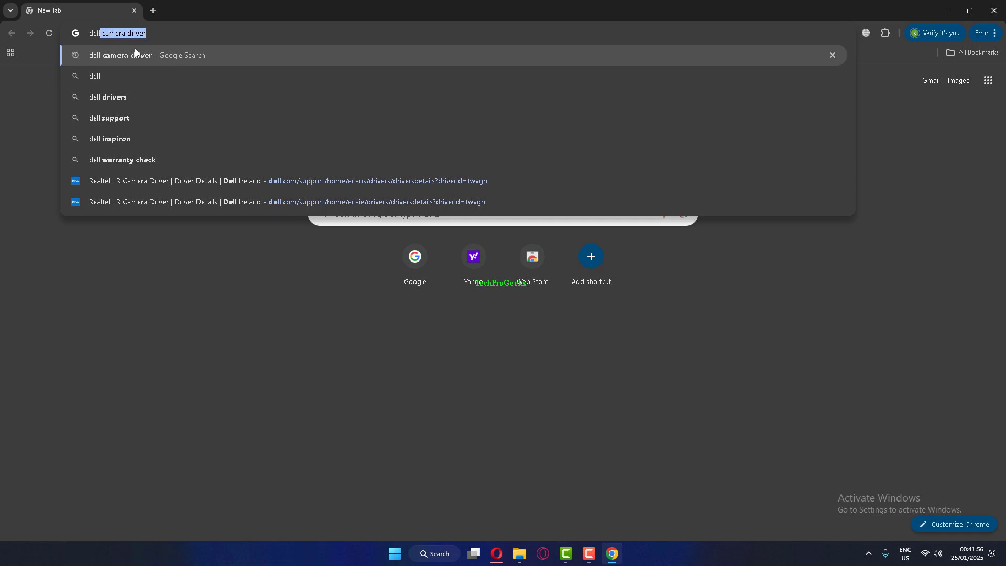
left_click(134, 49)
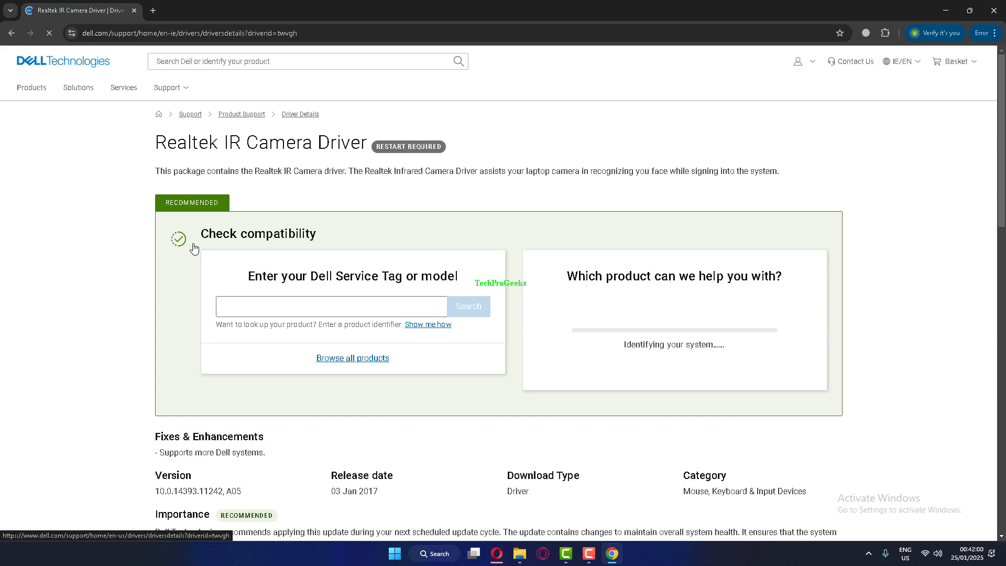
Review the available download format and file details of the Realtek IR Camera Driver, and close the browser
scroll(426, 291, "down", 6)
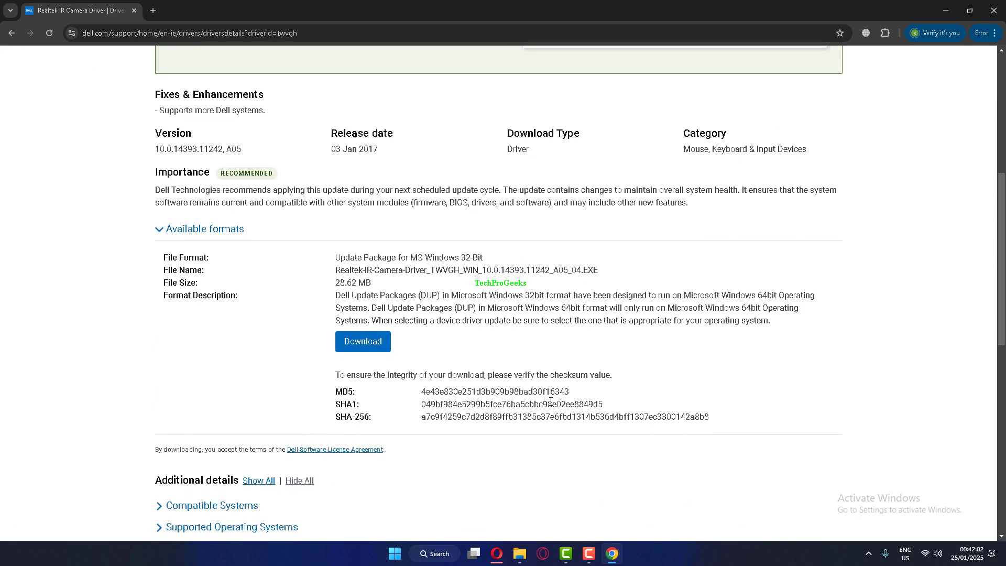
left_click_drag(348, 273, 467, 332)
left_click(474, 352)
left_click(994, 10)
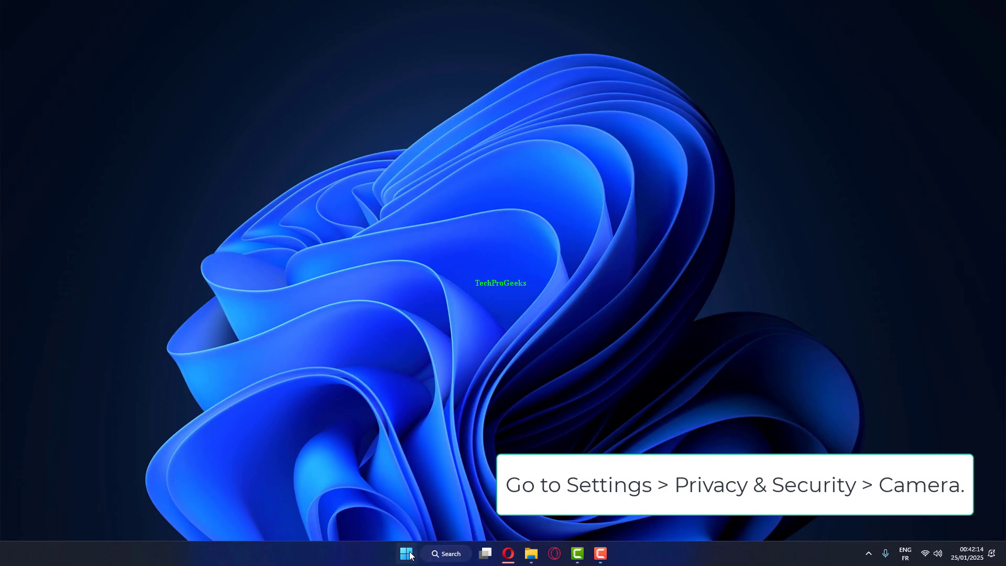
Open Windows Settings and go to the Camera app permissions under Privacy & security
right_click(408, 554)
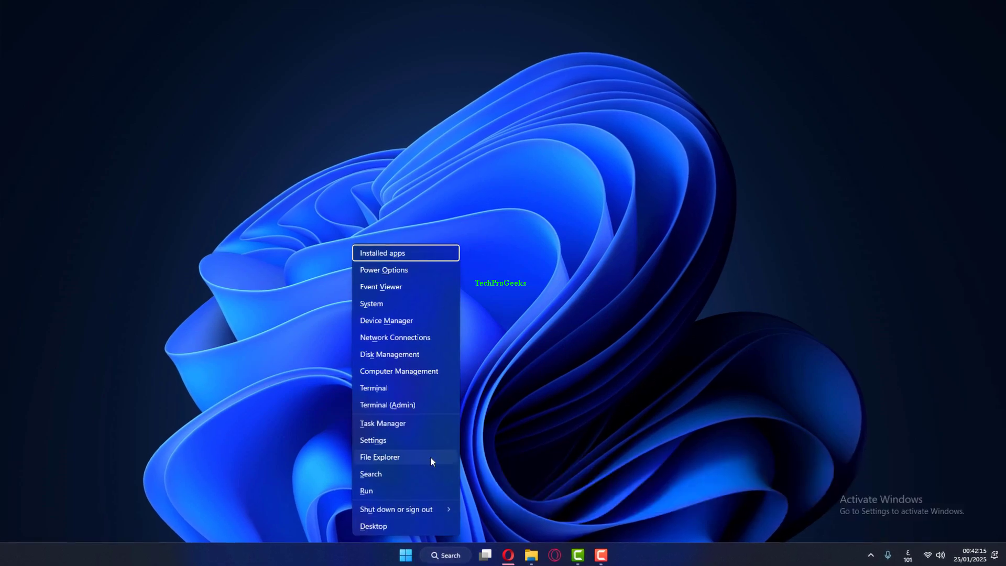
left_click(389, 445)
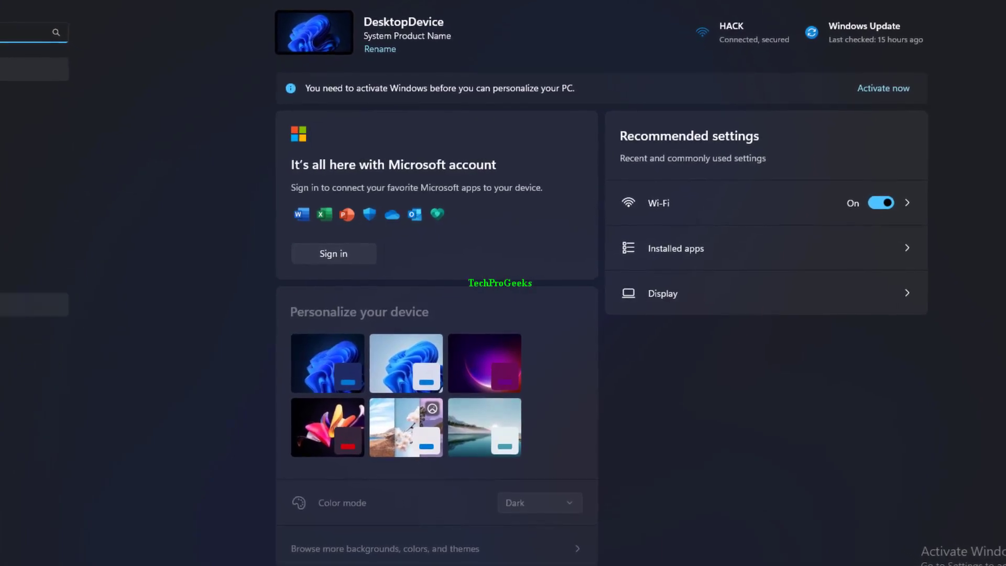
left_click(21, 330)
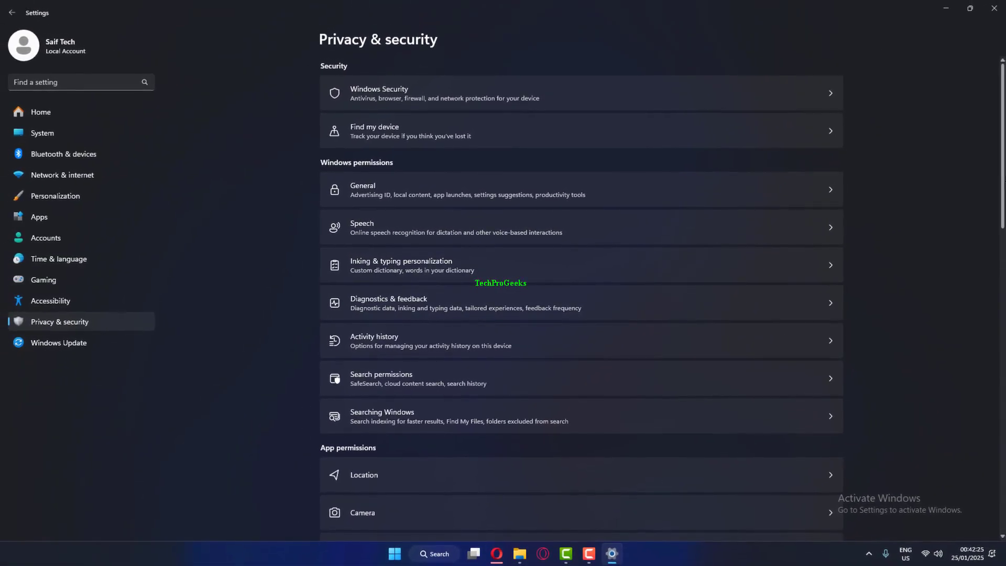
left_click_drag(1004, 188, 999, 287)
left_click(426, 234)
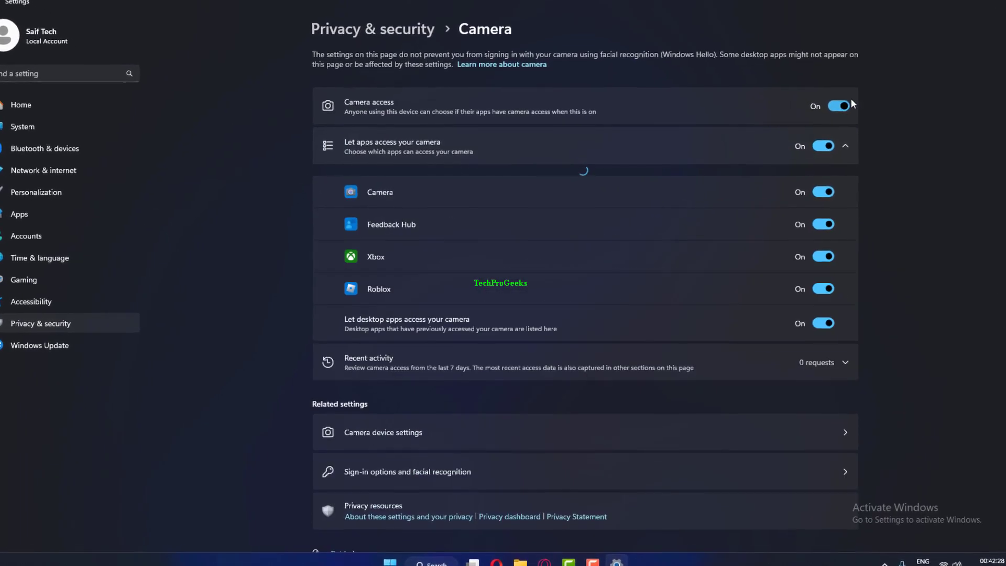
Turn Camera access off and back on
left_click(852, 100)
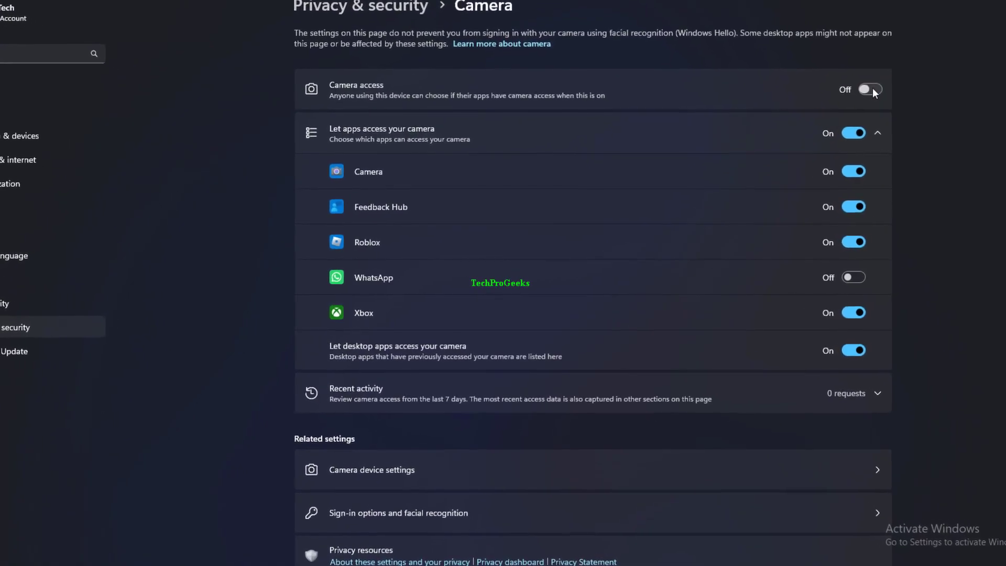
left_click(888, 81)
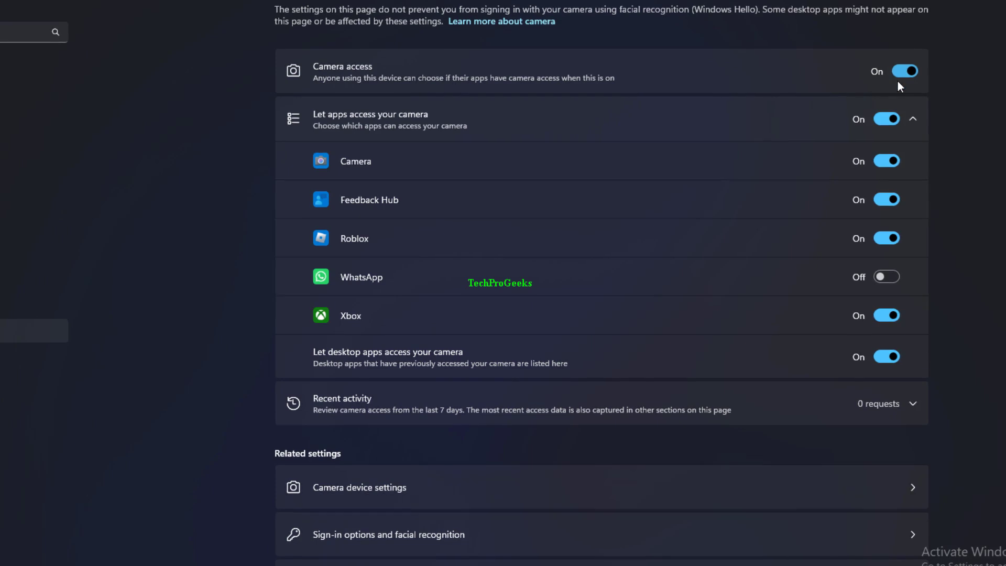
left_click(897, 81)
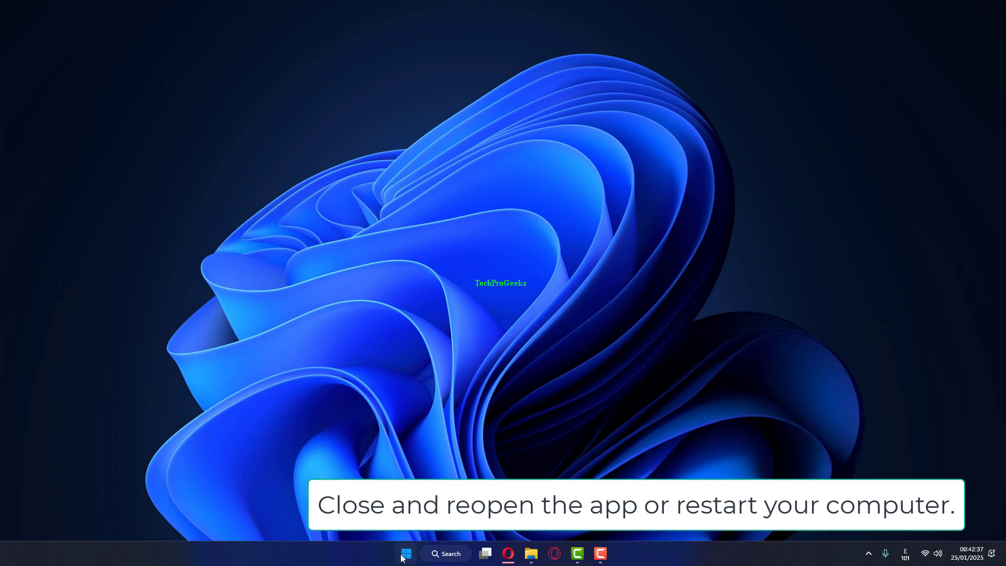
right_click(402, 558)
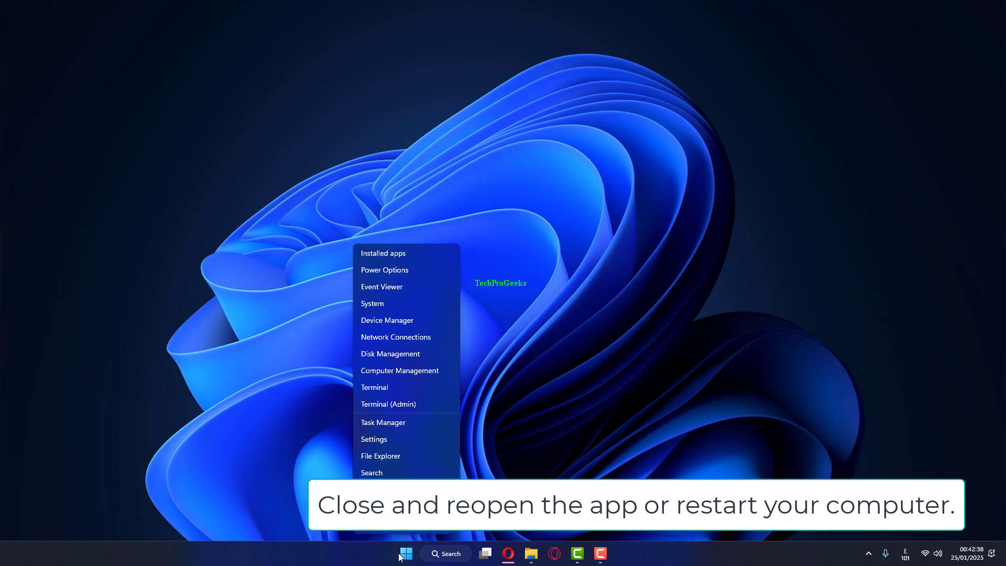
left_click(311, 538)
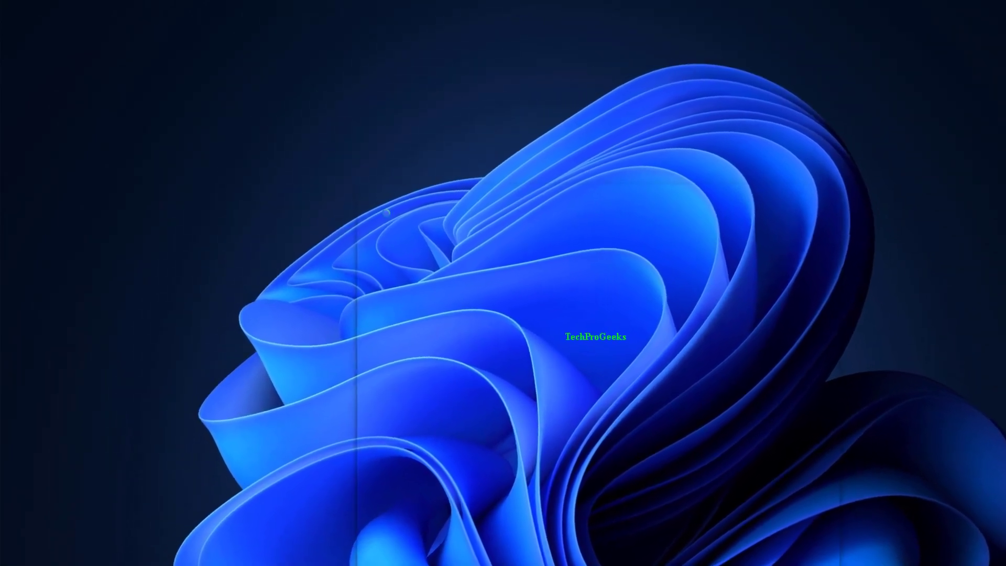
Search the computer for camera, open the Camera app to view its settings, and close it
key("super")
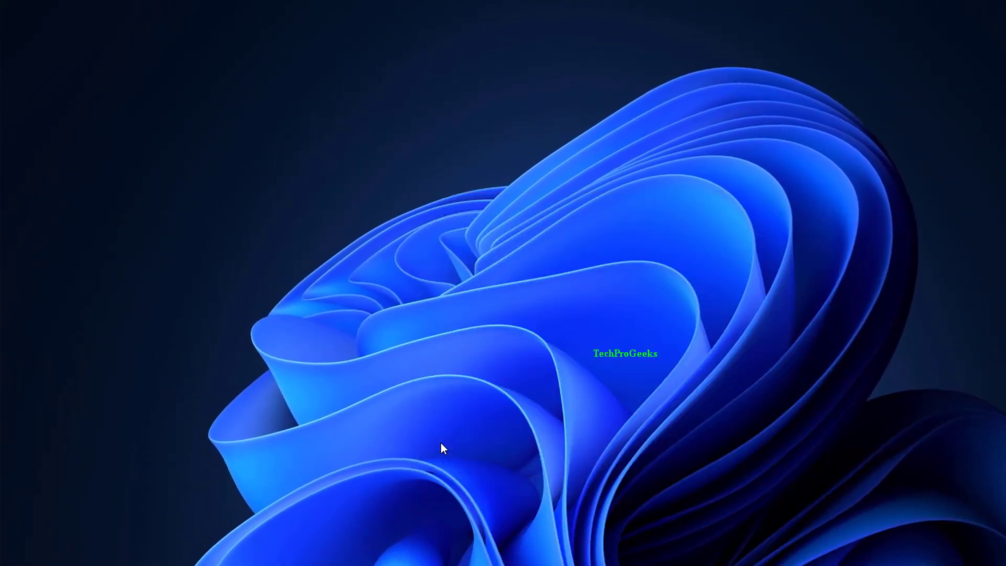
type("control Panel")
type("q")
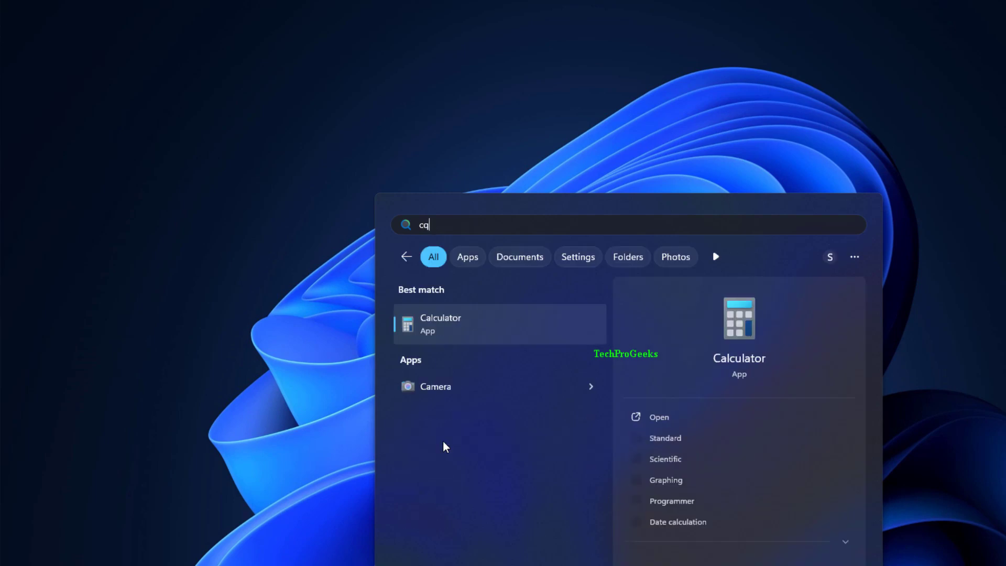
key("BackSpace")
type("a")
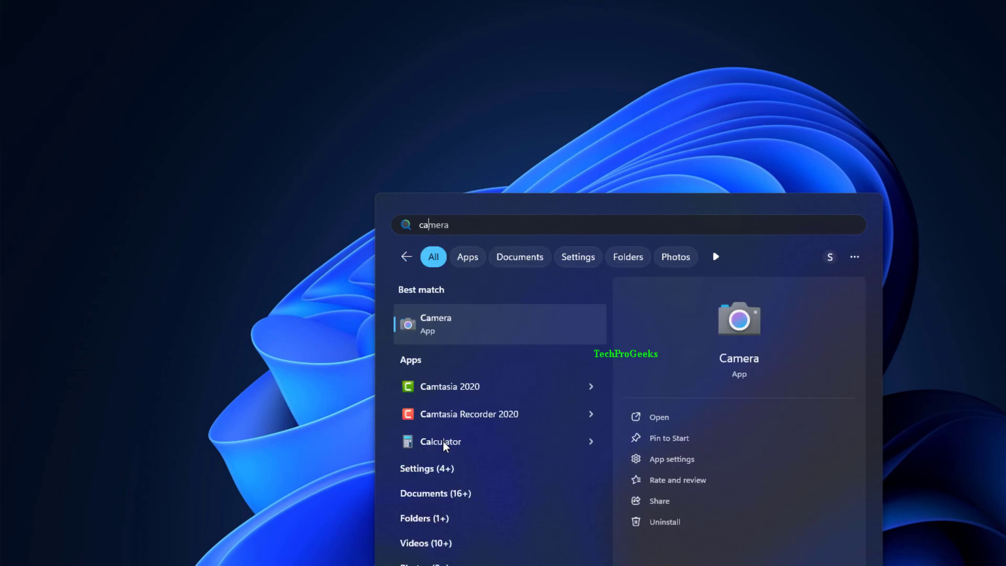
type("merq")
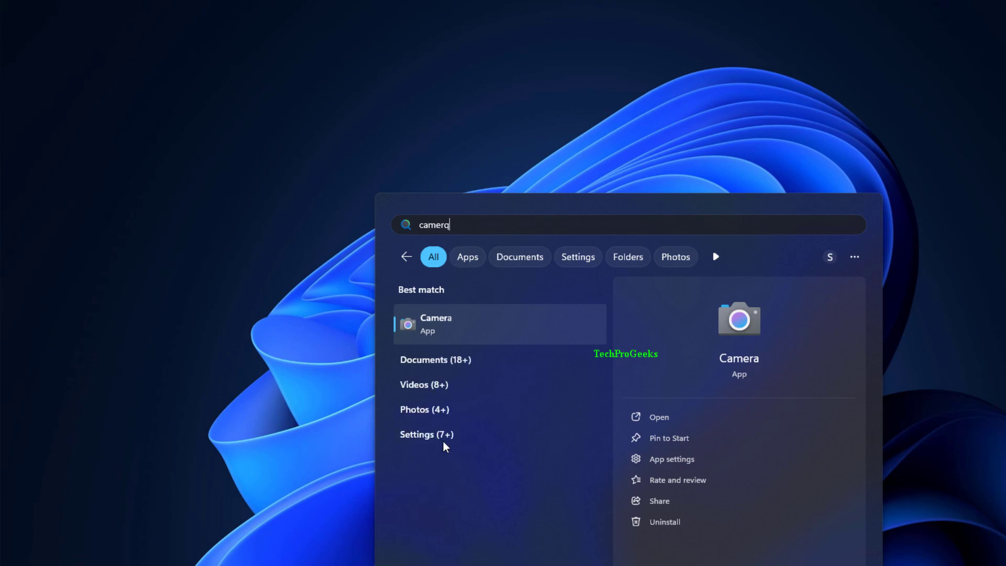
key("BackSpace")
type("a")
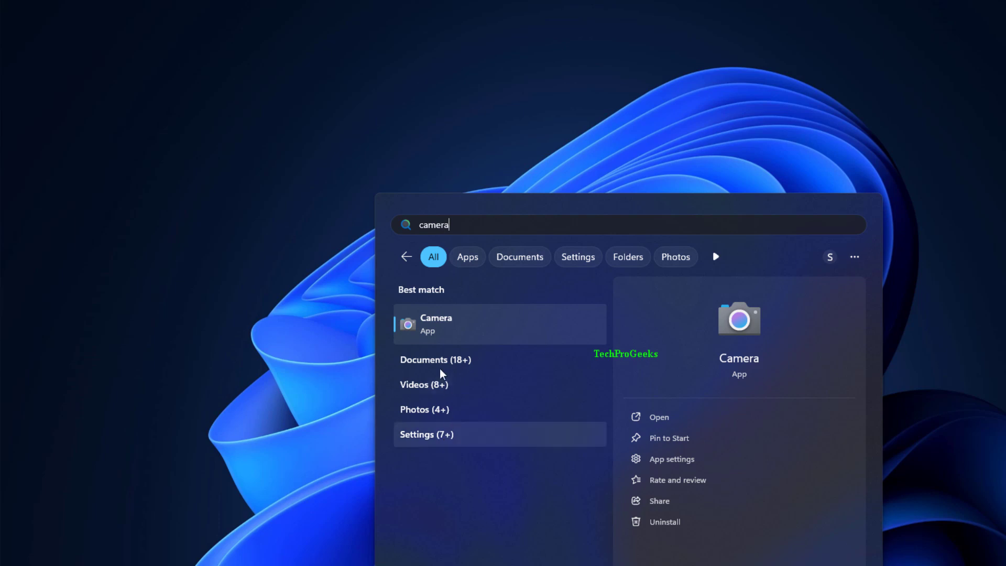
left_click(426, 335)
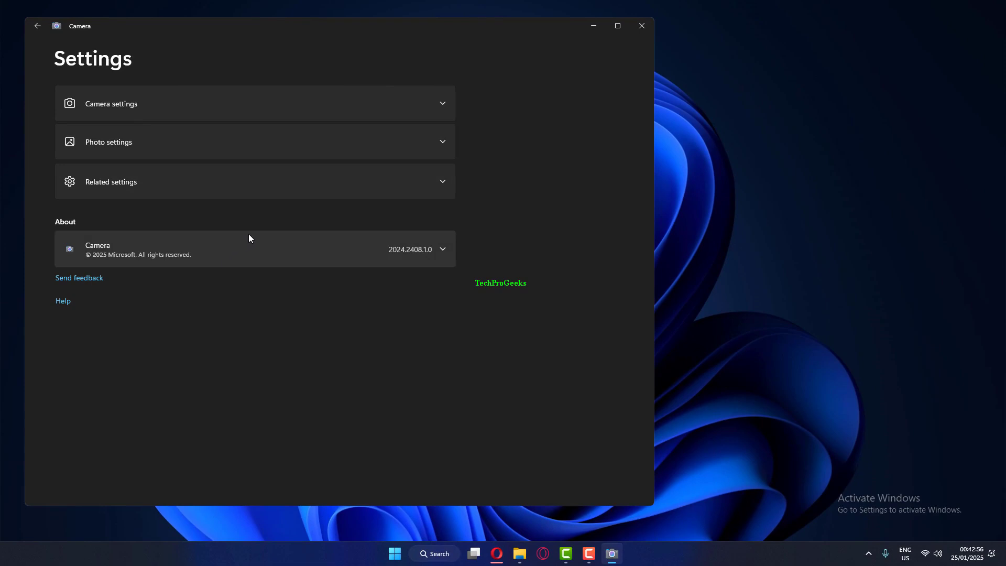
left_click(631, 28)
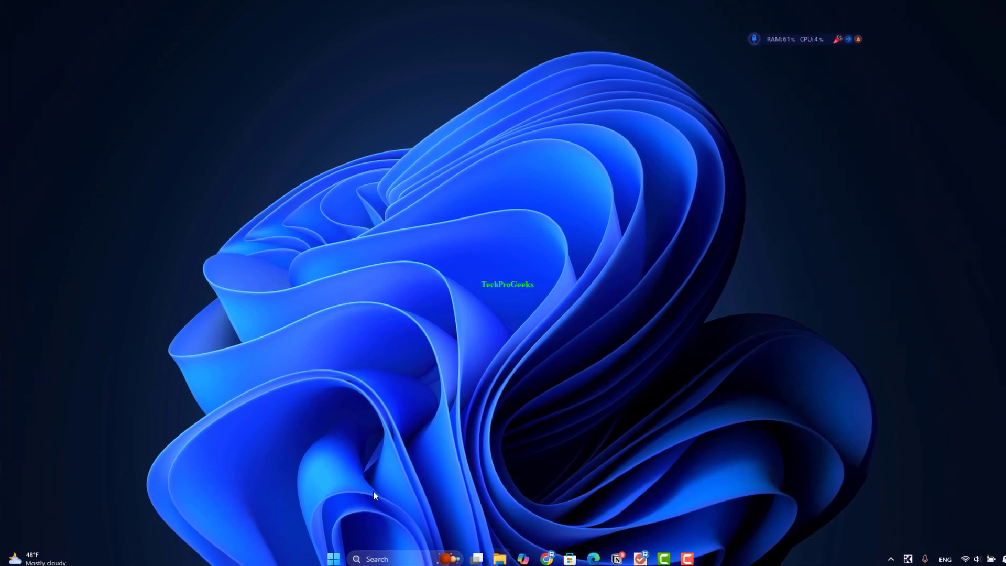
Open Device Manager and expand the Imaging devices category
key("super+x")
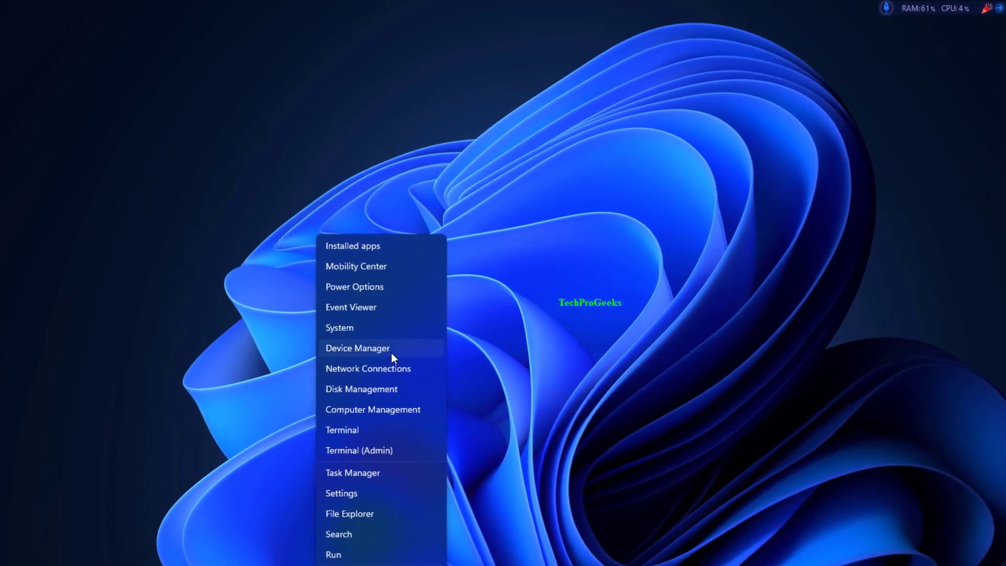
left_click(388, 343)
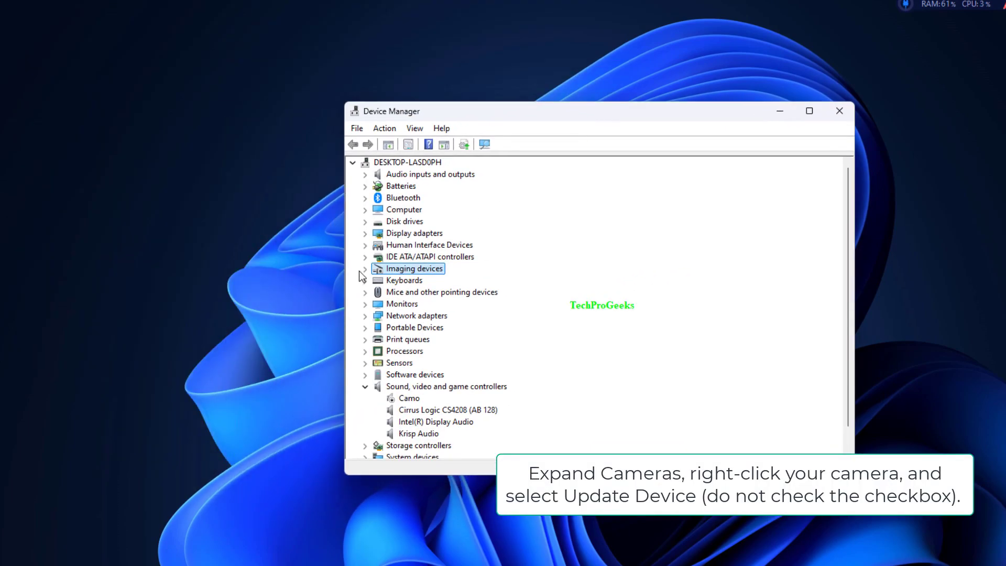
left_click(365, 259)
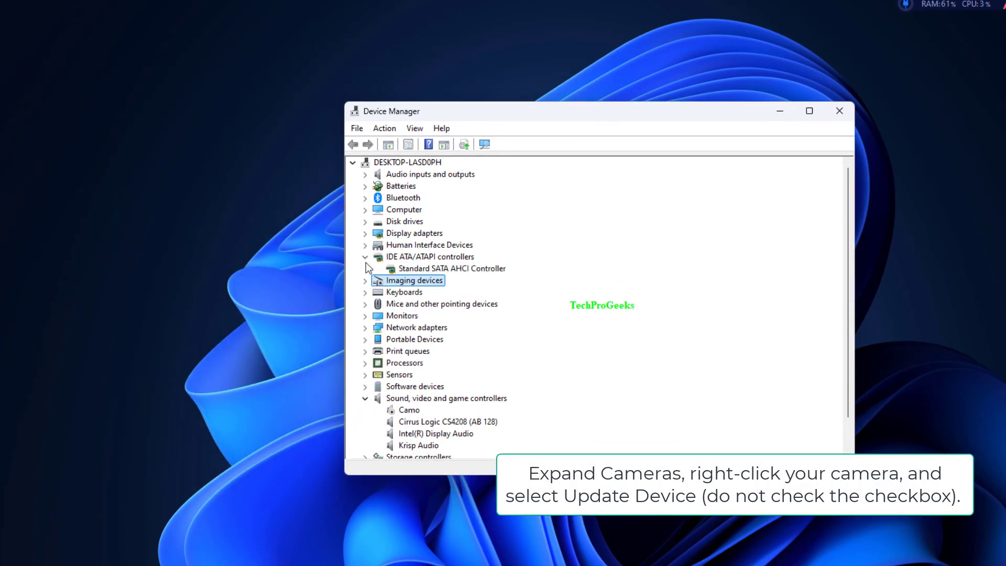
left_click(365, 280)
Update the driver of the FaceTime HD Camera by searching automatically for drivers
right_click(419, 292)
left_click(440, 296)
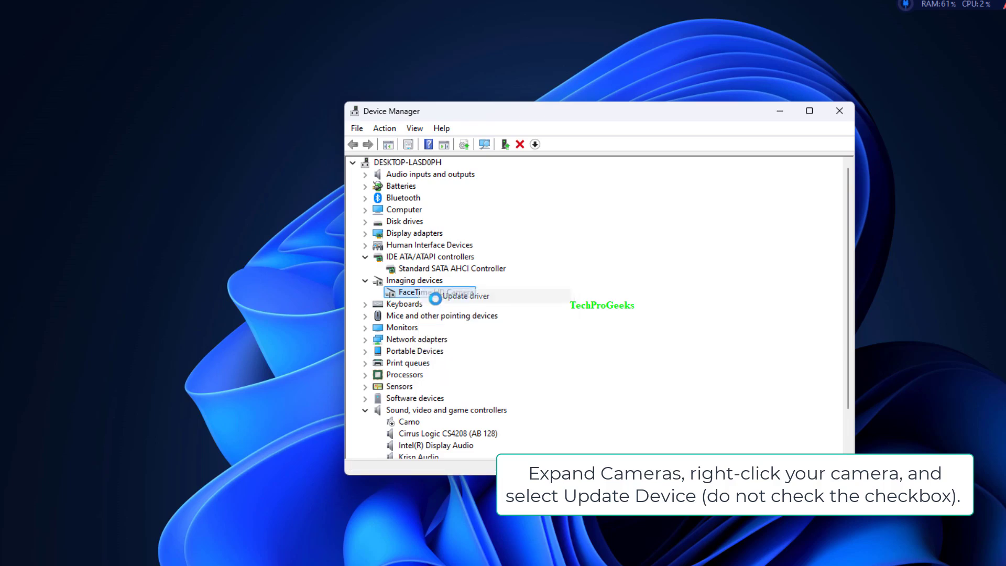
left_click(528, 267)
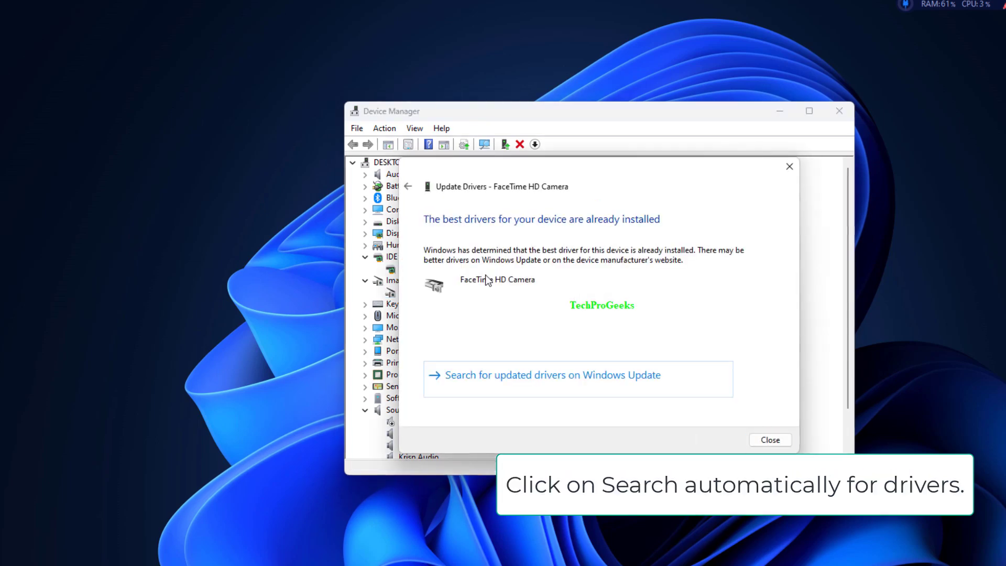